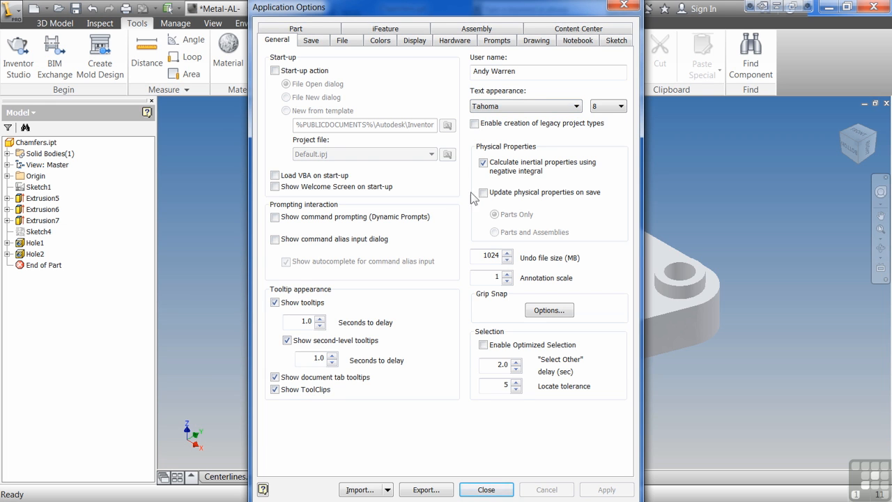
Step: Examine the user name setting in the General application options, plus the Save and File options
left_click_drag(529, 70, 434, 82)
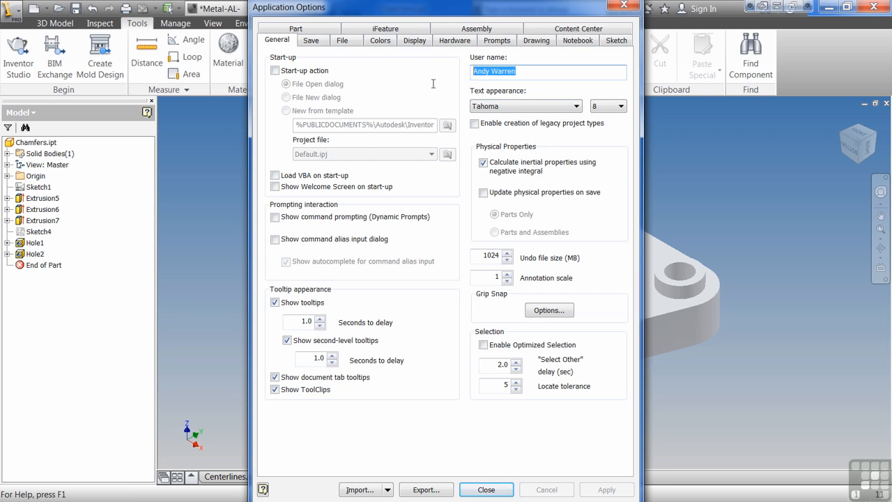
left_click(529, 71)
left_click(315, 41)
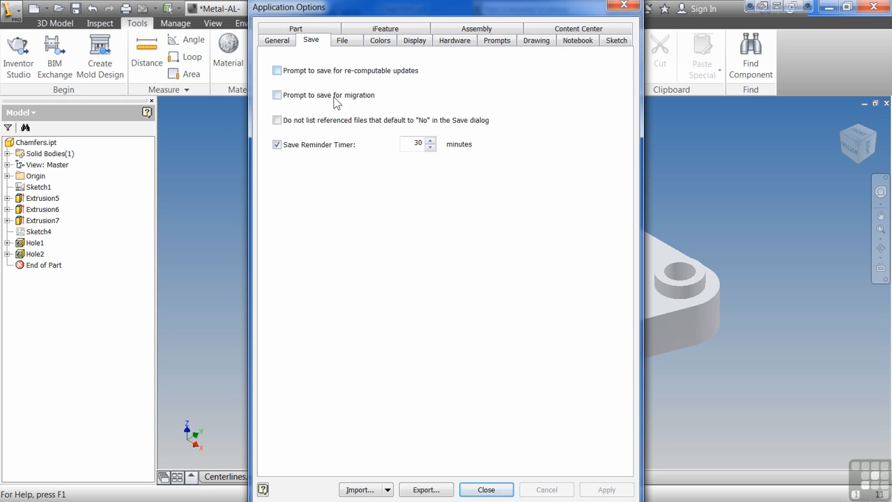
left_click(342, 40)
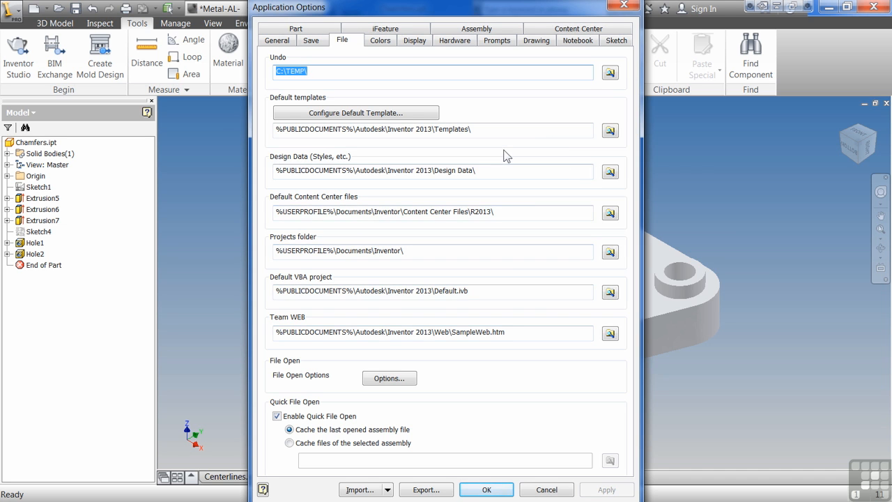
Step: Preview the High Contrast, Presentation, Forest, Deep Blue, Winter Night and Wonderland color schemes, ending on Millennium
left_click(381, 42)
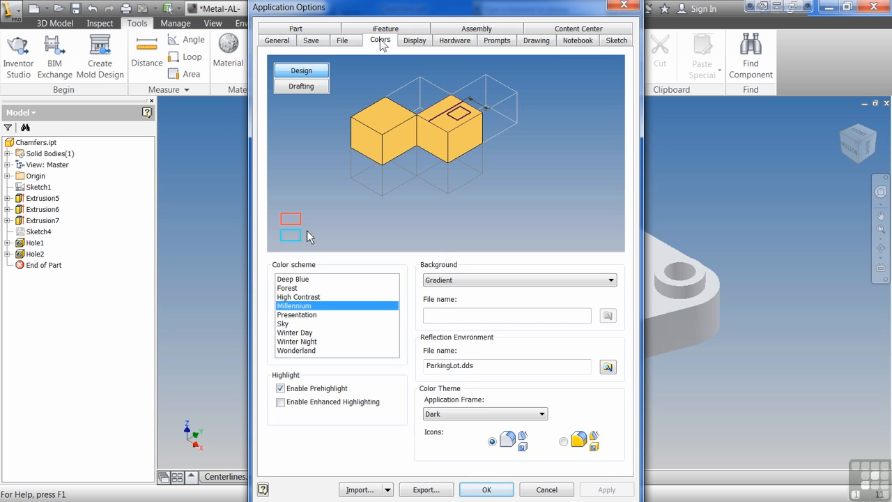
left_click(293, 297)
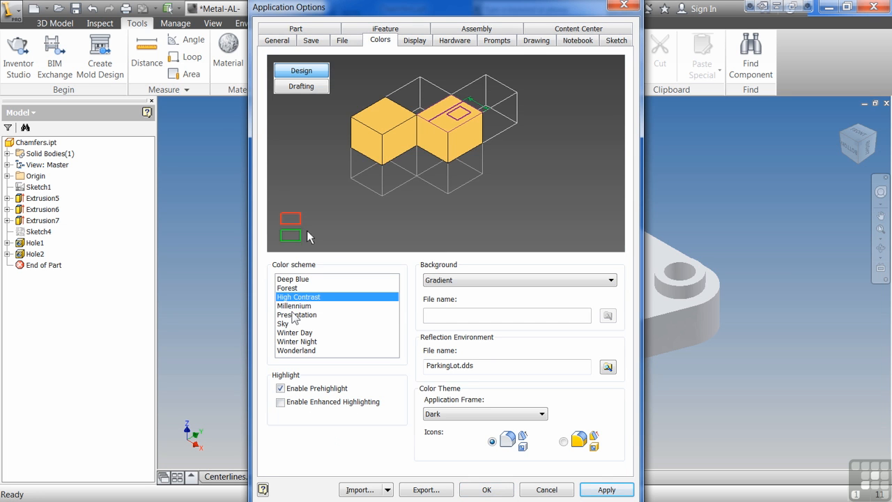
left_click(293, 307)
left_click(294, 315)
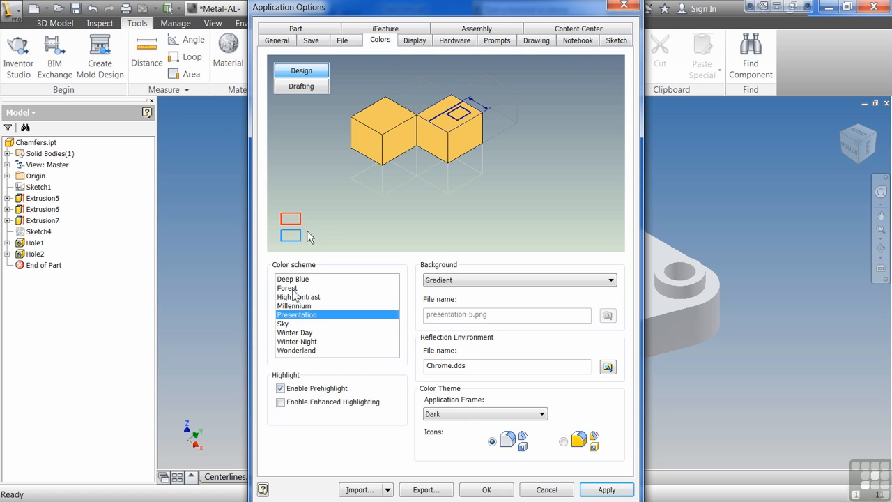
left_click(292, 289)
left_click(292, 280)
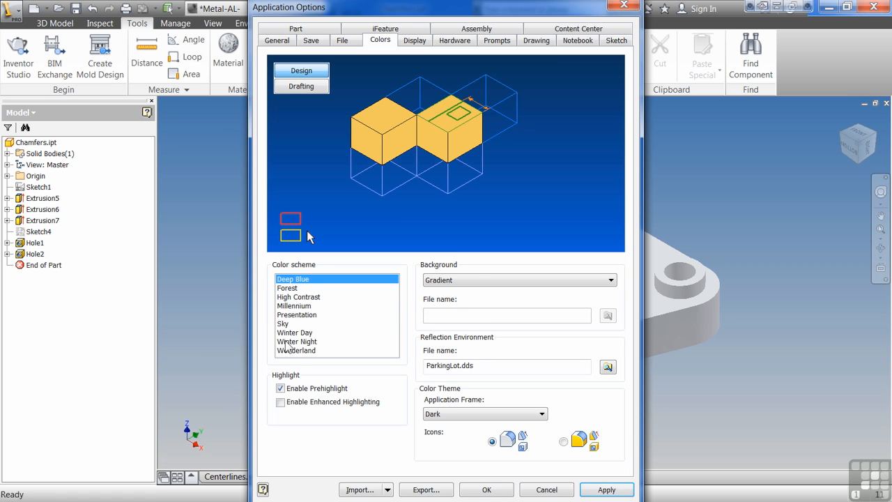
left_click(292, 341)
left_click(291, 350)
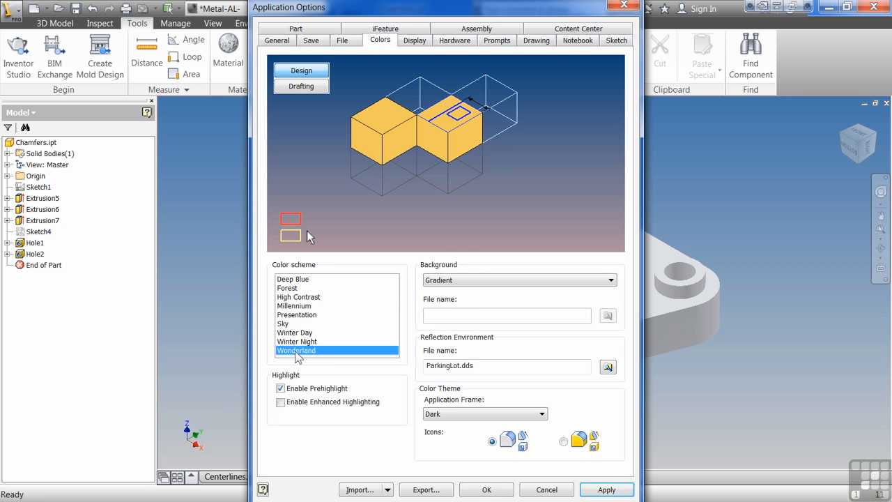
left_click(291, 315)
left_click(294, 306)
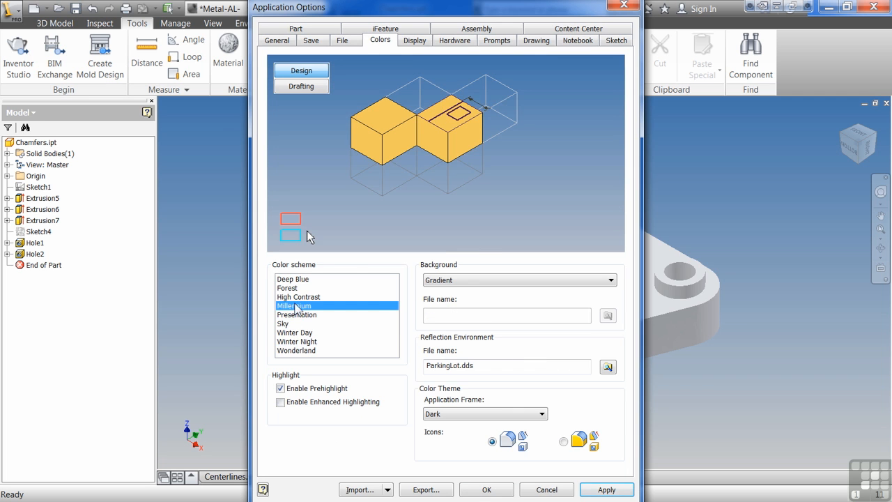
Step: Examine the Display, Hardware and Prompts application options
left_click(419, 41)
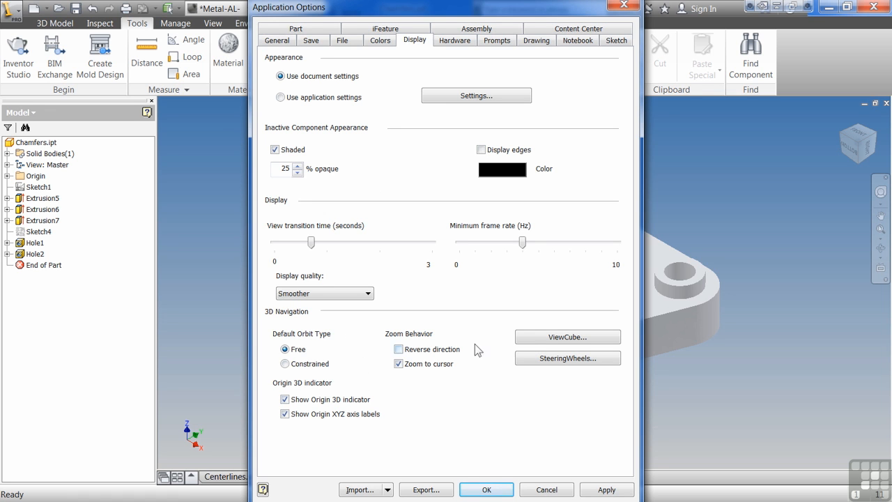
left_click(452, 42)
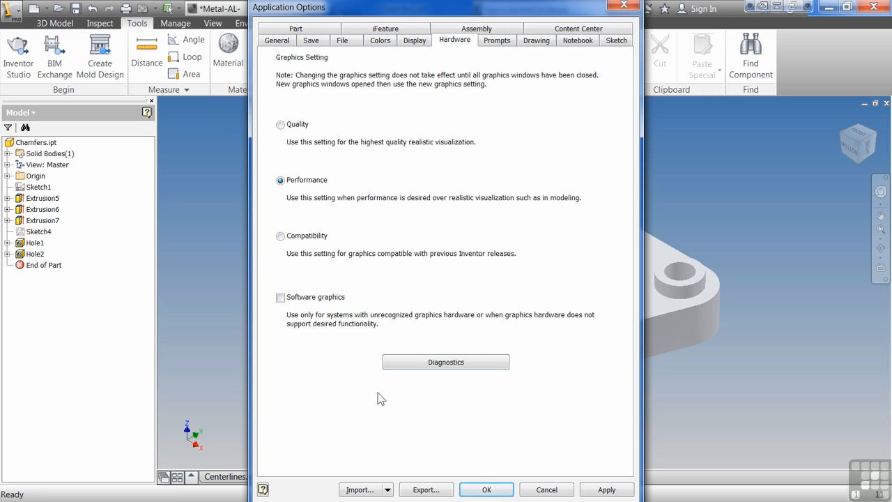
left_click(497, 42)
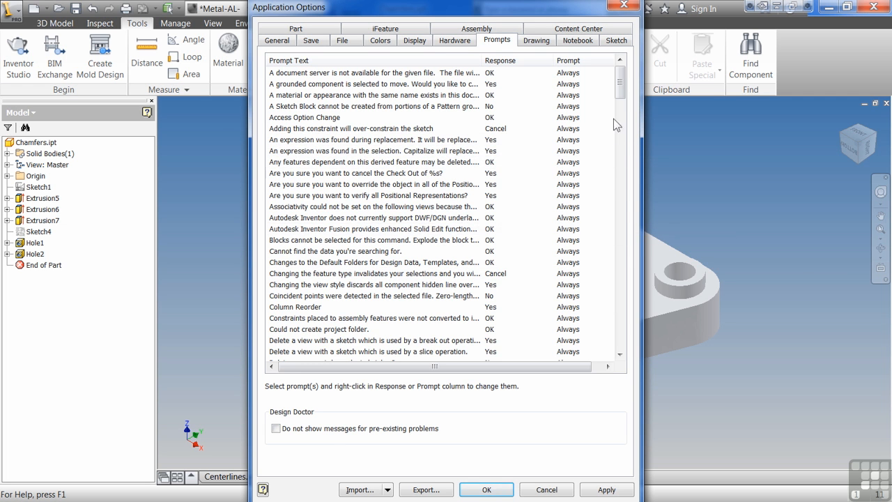
mouse_move(620, 90)
left_mouse_down()
mouse_move(611, 238)
mouse_move(588, 341)
mouse_move(620, 82)
left_mouse_up()
Step: Examine the Drawing options for default file type, non-Inventor DWG handling, DWG version and view block insertion point, plus the Notebook options
left_click(538, 42)
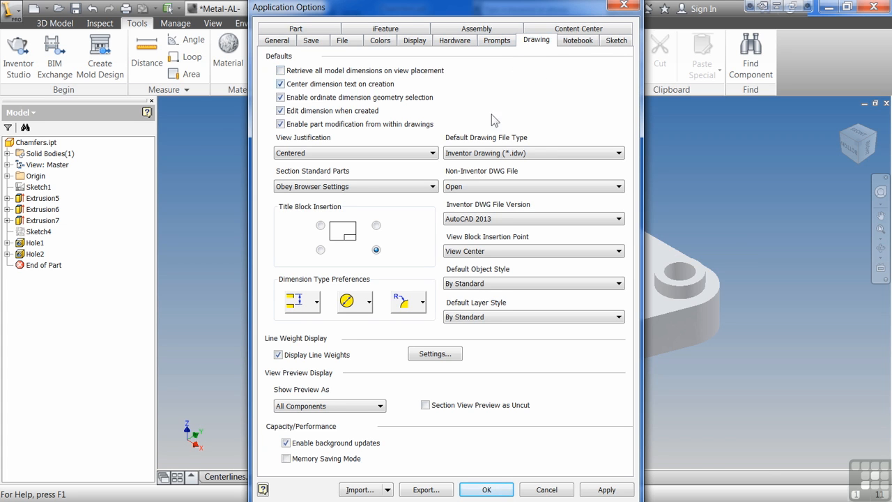
left_click(545, 152)
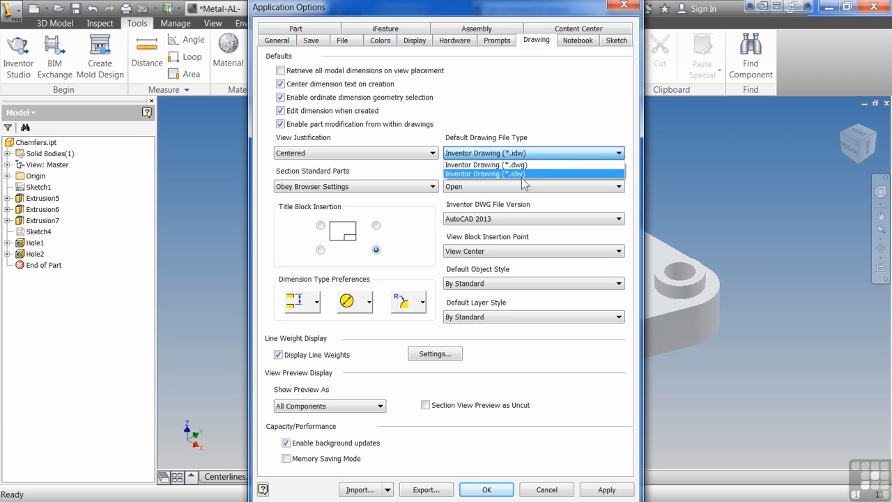
left_click(526, 174)
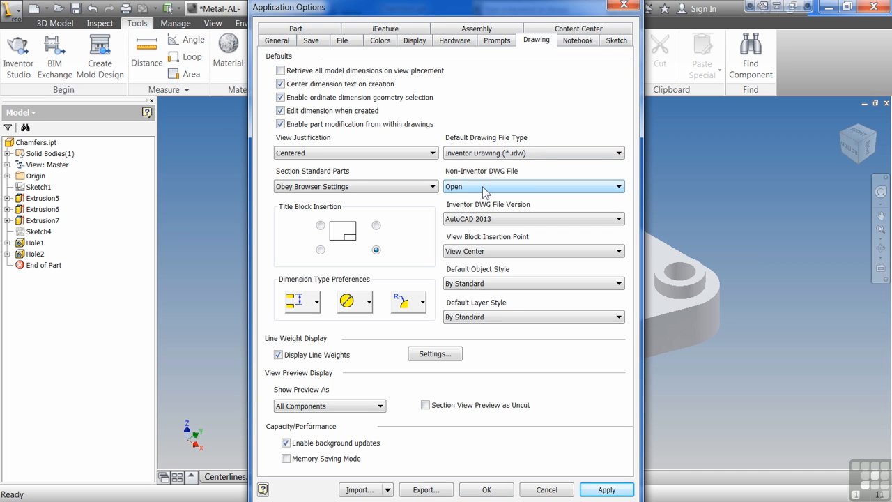
left_click(523, 183)
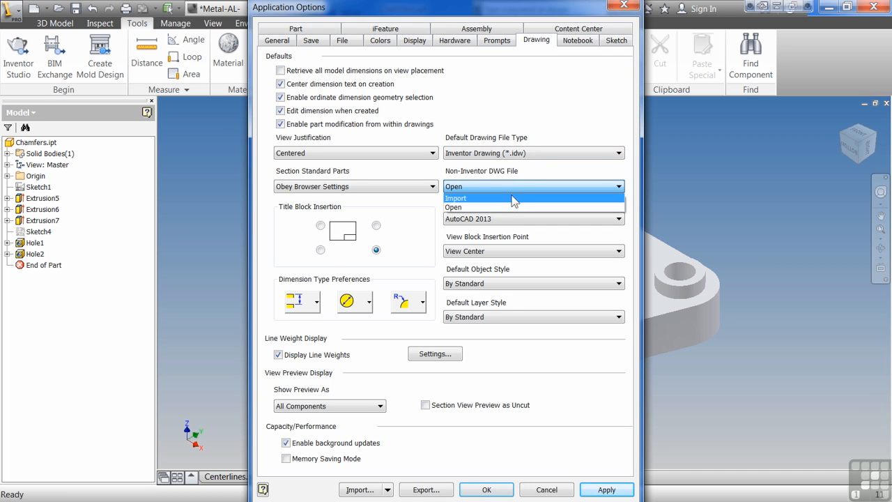
left_click(510, 207)
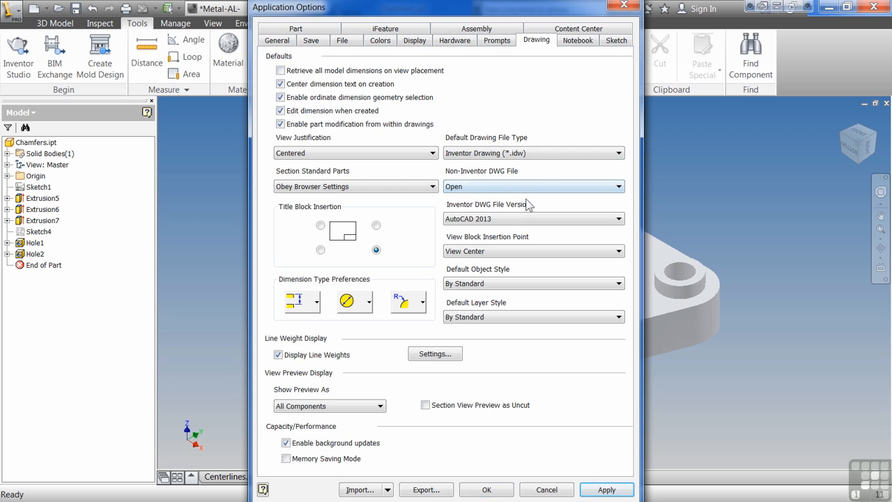
left_click(511, 219)
left_click(511, 220)
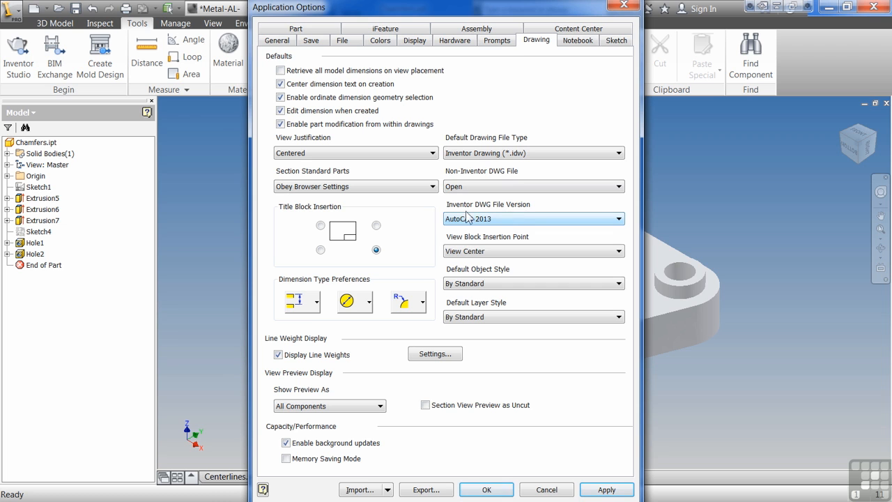
left_click(535, 254)
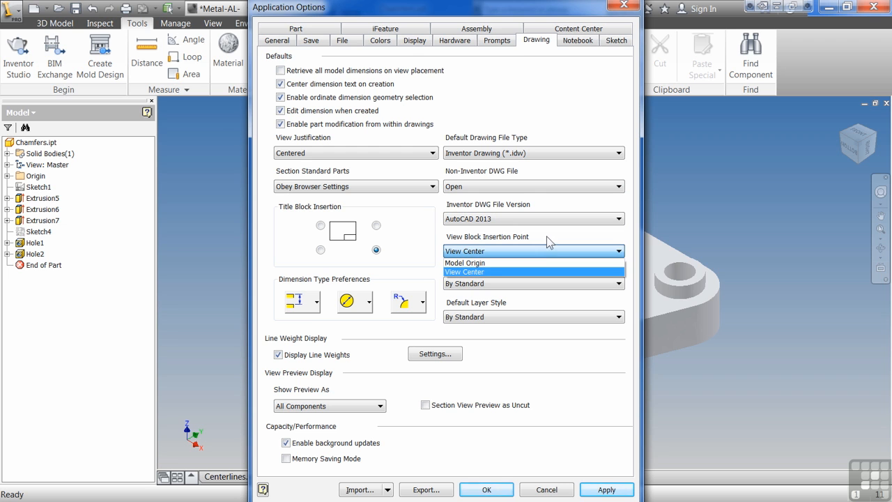
left_click(547, 242)
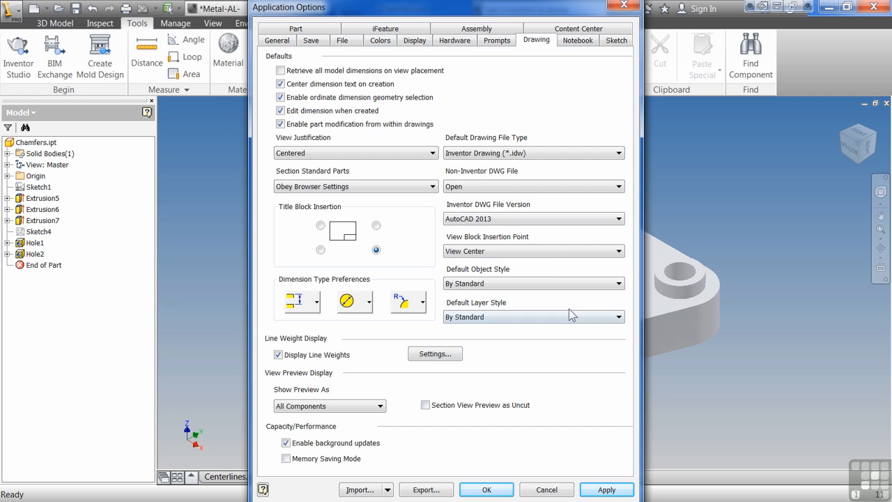
left_click(580, 40)
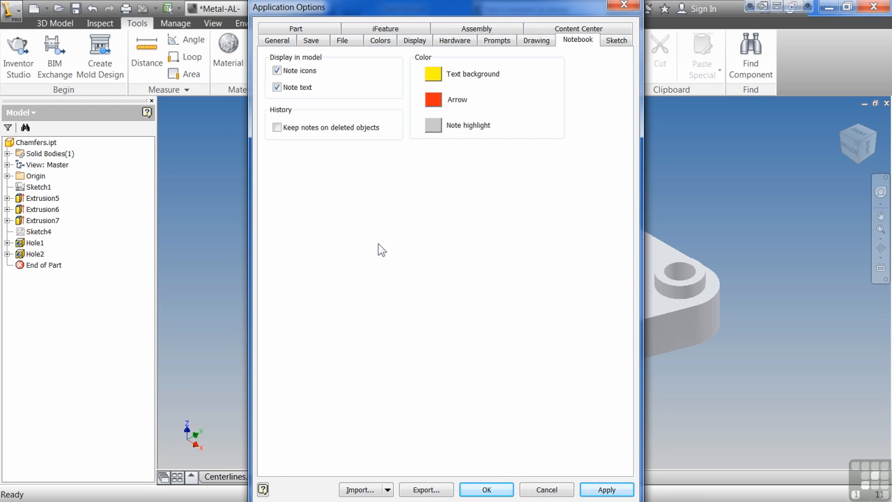
Step: Enable grid lines in the Sketch application options and accept the settings
left_click(616, 40)
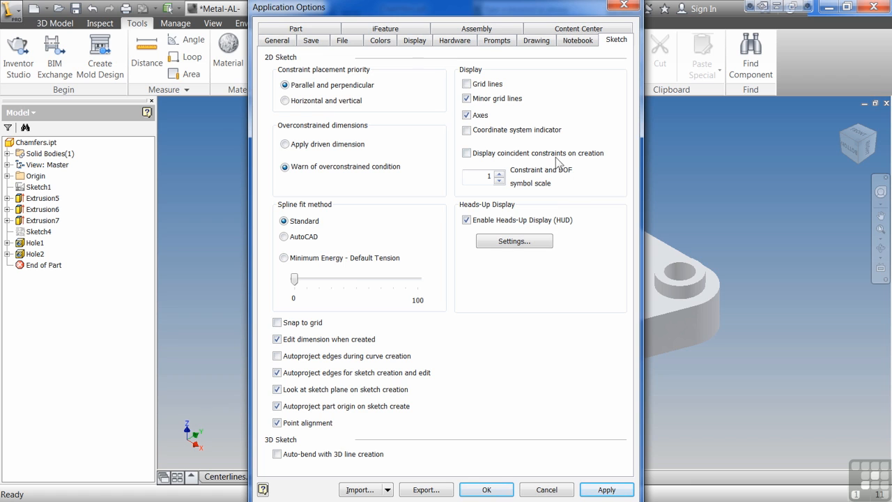
left_click(467, 84)
left_click(486, 490)
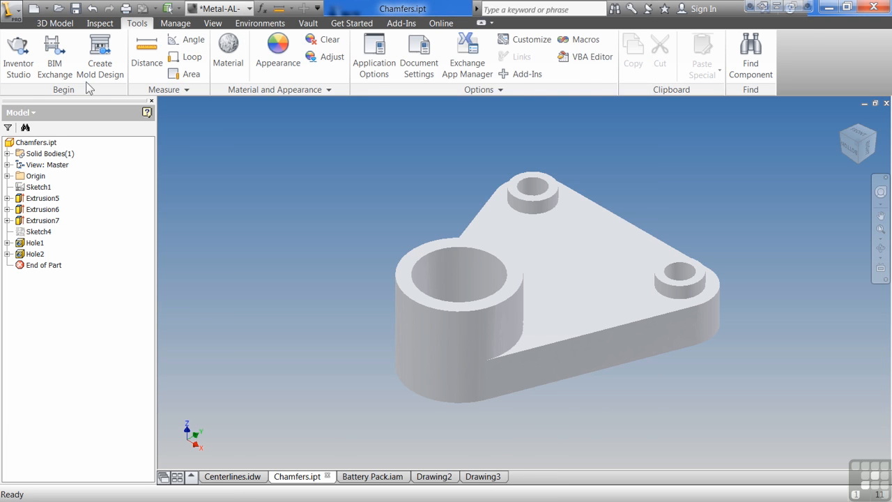
Step: Create a 2D sketch on the triangular plate's upper face and finish it without drawing any geometry
left_click(53, 23)
left_click(27, 59)
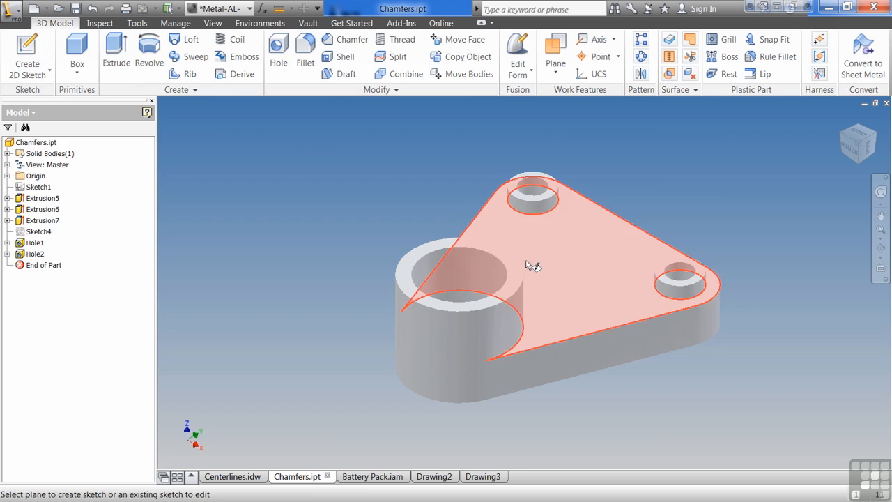
left_click(527, 264)
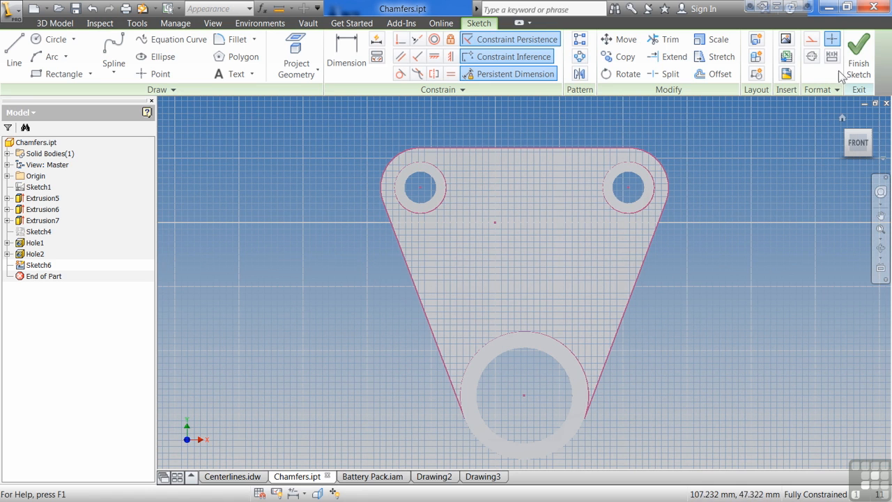
left_click(859, 63)
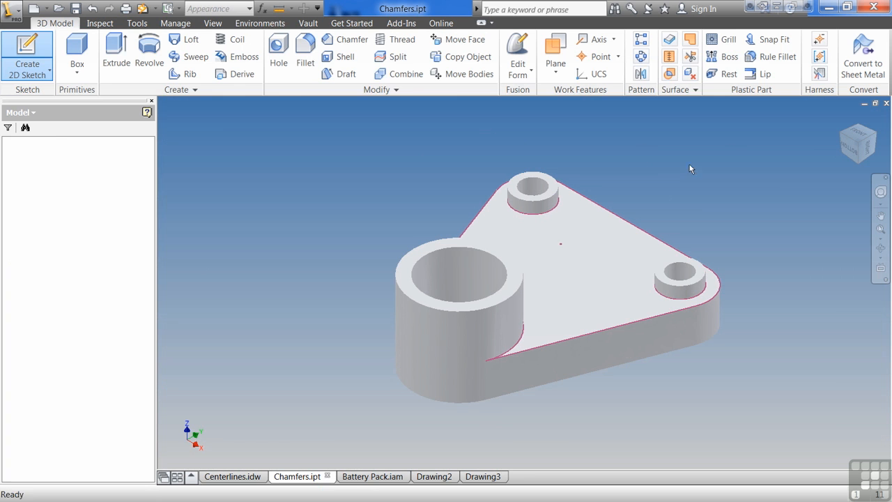
Step: Disable grid lines in the Sketch application options
left_click(136, 23)
left_click(383, 65)
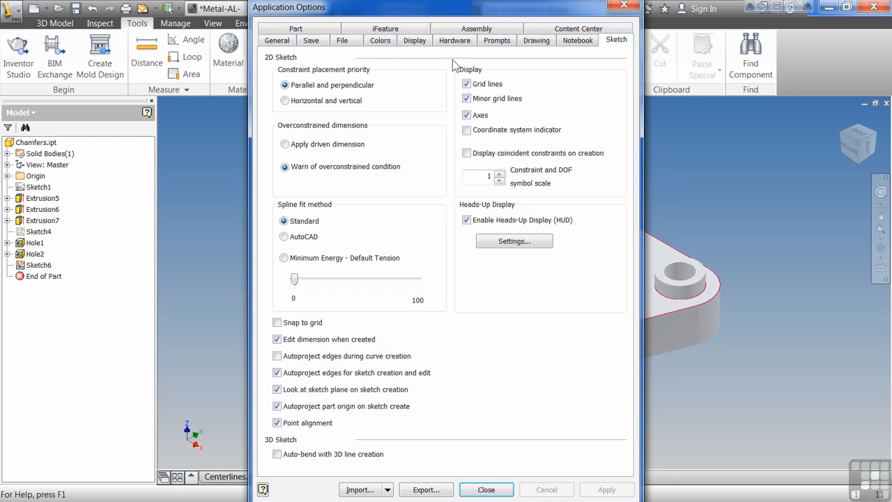
left_click(466, 84)
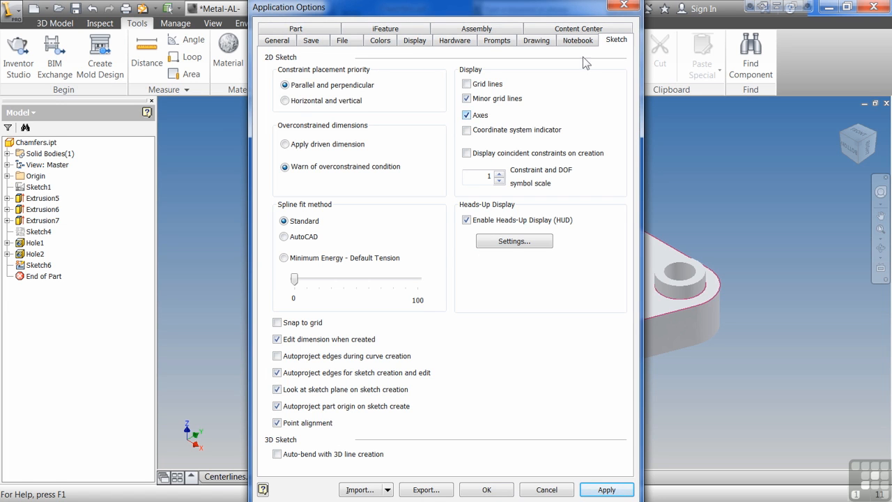
Step: Examine the Content Center, Assembly and iFeature application options
left_click(580, 30)
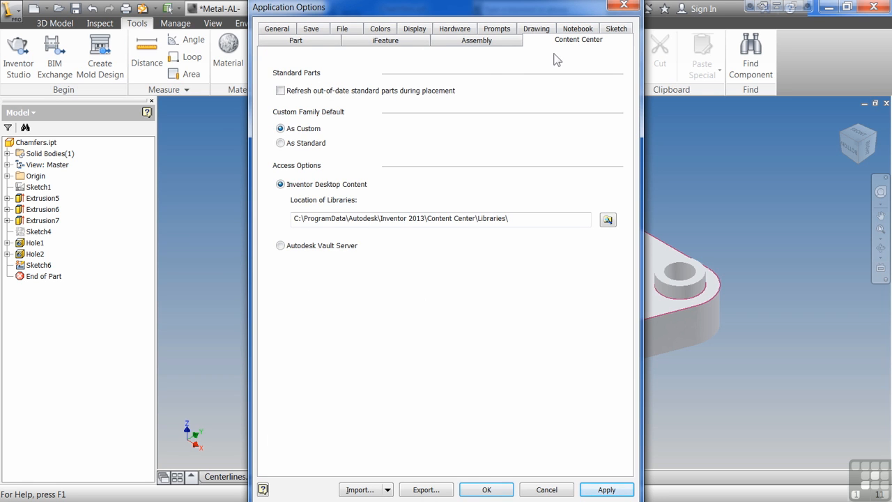
left_click(474, 42)
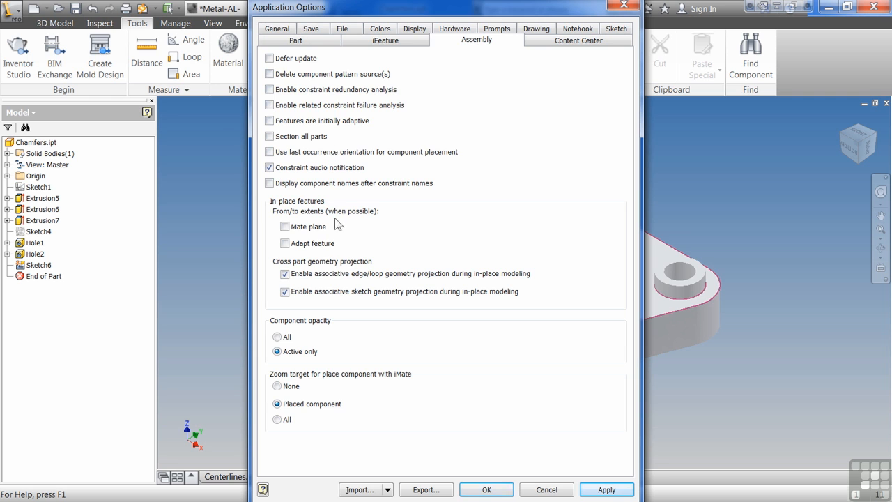
left_click(376, 42)
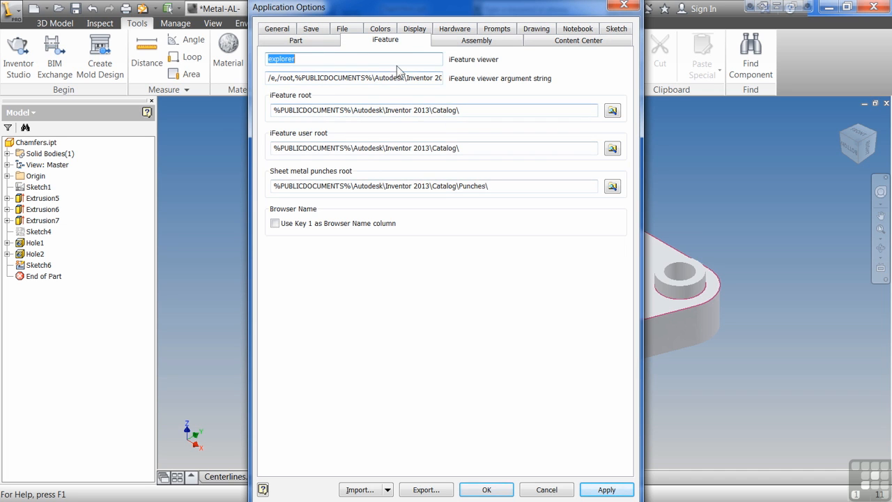
Step: Set new part creation to Sketch on x-y plane in the Part options and accept the application options
left_click(287, 42)
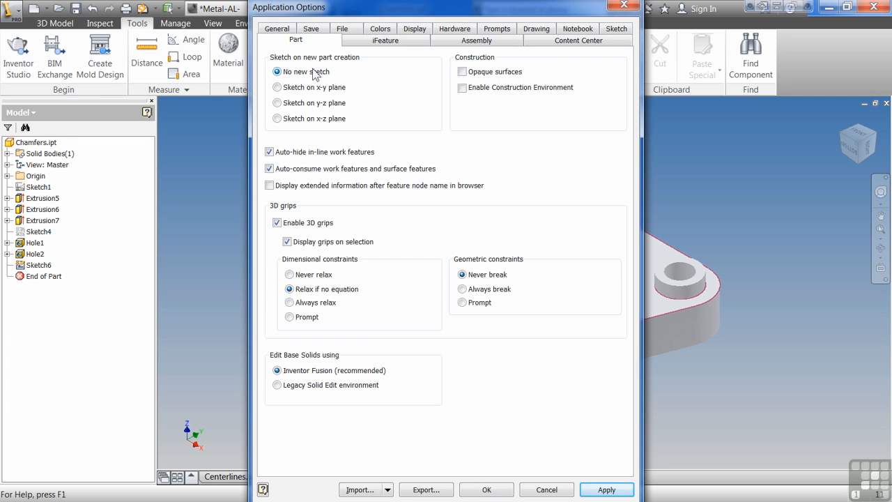
left_click(279, 89)
left_click(291, 30)
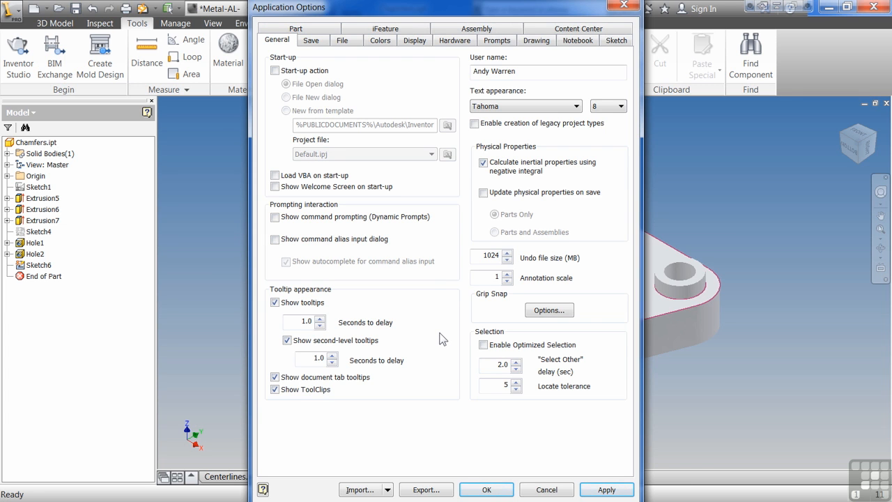
left_click(497, 492)
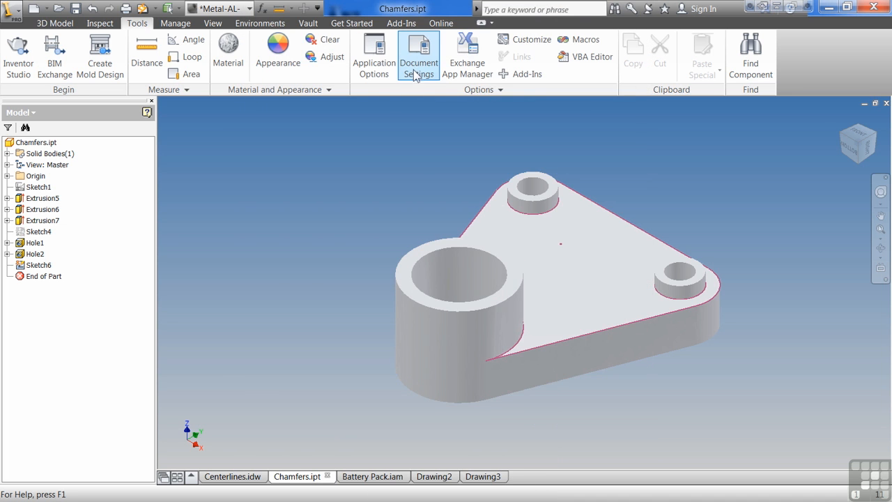
left_click(376, 62)
left_click(486, 491)
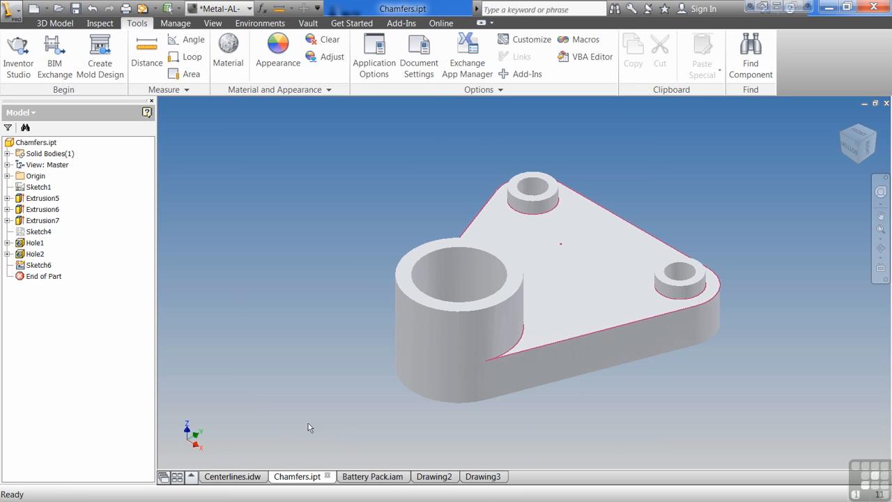